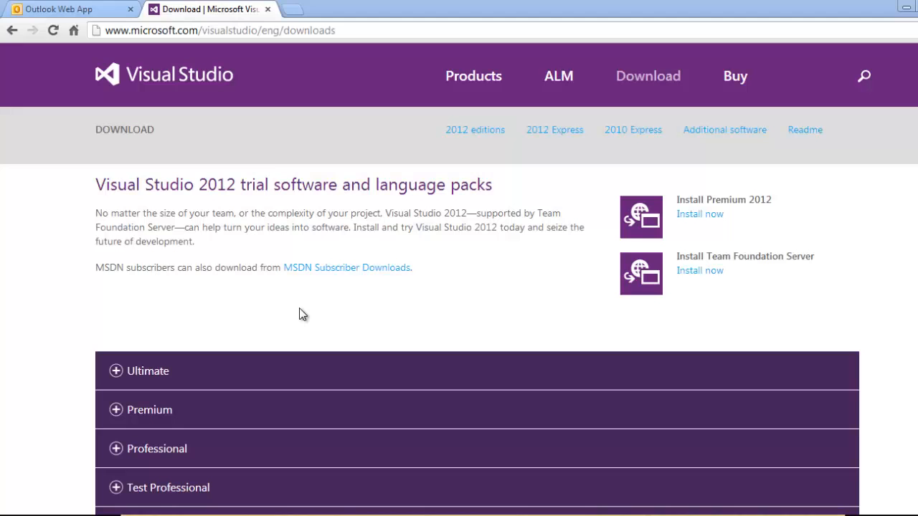
Open the DreamSpark application form PDF from the Application Form link
{"action": "left_click", "coordinate": [522, 230]}
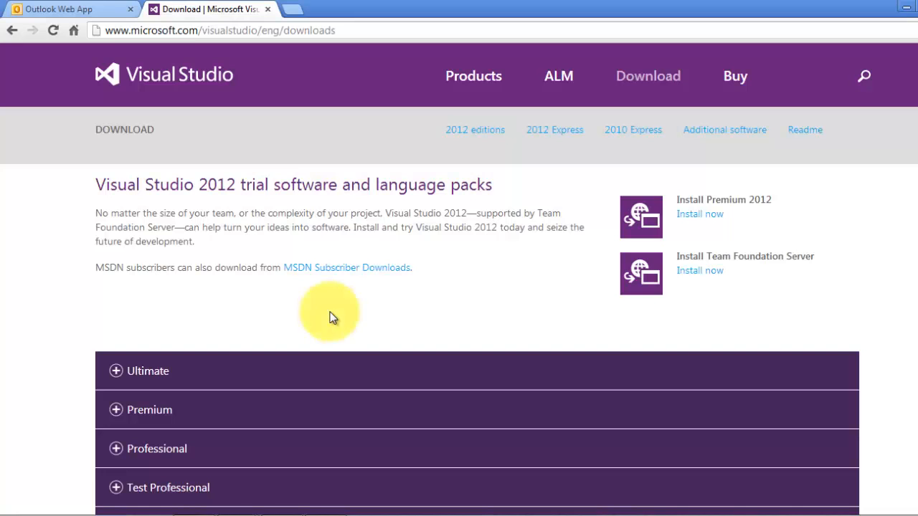
{"action": "scroll", "coordinate": [330, 315], "scroll_direction": "down", "scroll_amount": 5}
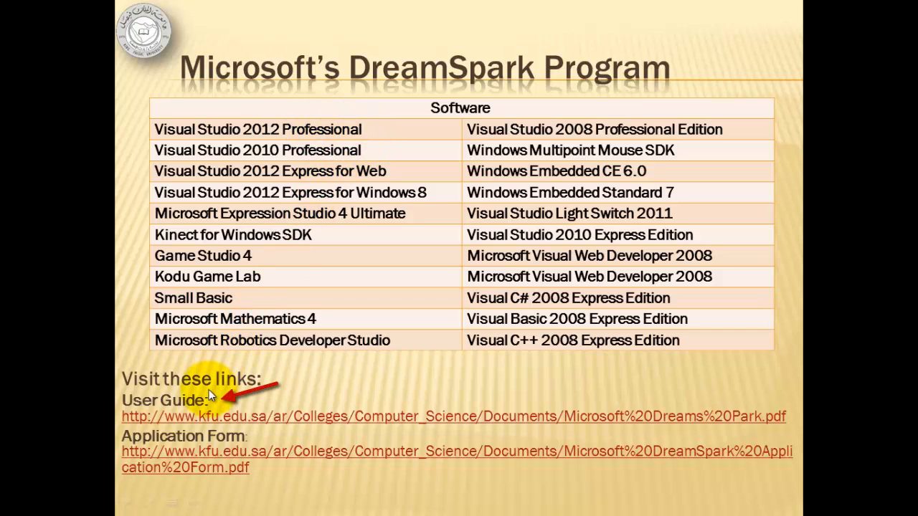
{"action": "left_click", "coordinate": [222, 455]}
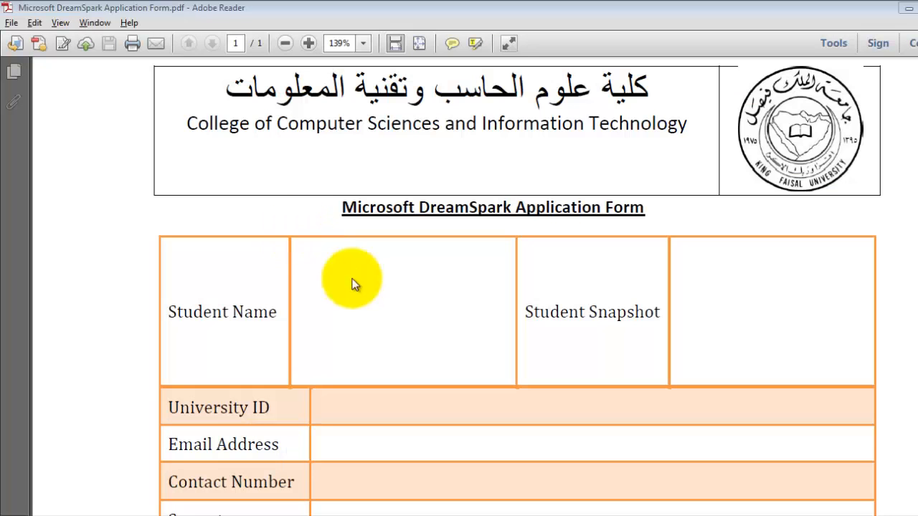
Scroll through the Microsoft DreamSpark Application Form to review its fields
{"action": "left_click", "coordinate": [443, 227]}
{"action": "scroll", "coordinate": [443, 228], "scroll_direction": "down", "scroll_amount": 10}
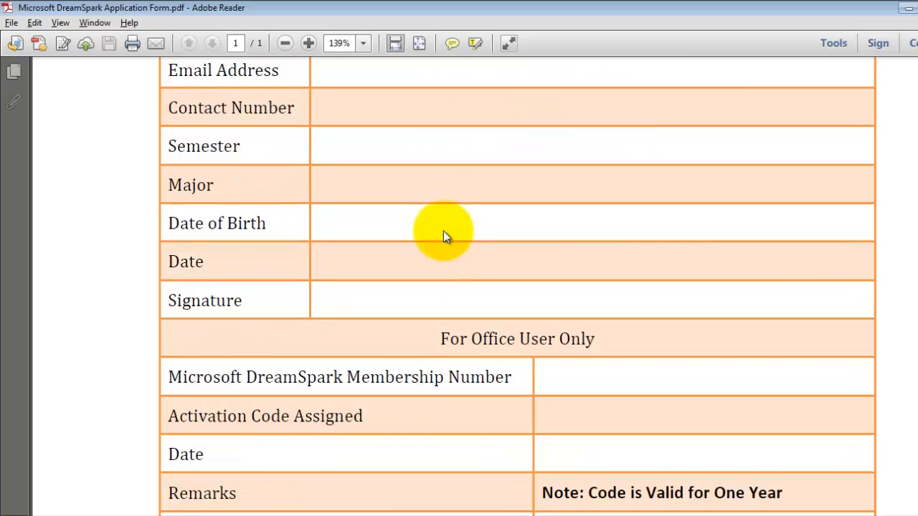
{"action": "scroll", "coordinate": [443, 237], "scroll_direction": "down", "scroll_amount": 1}
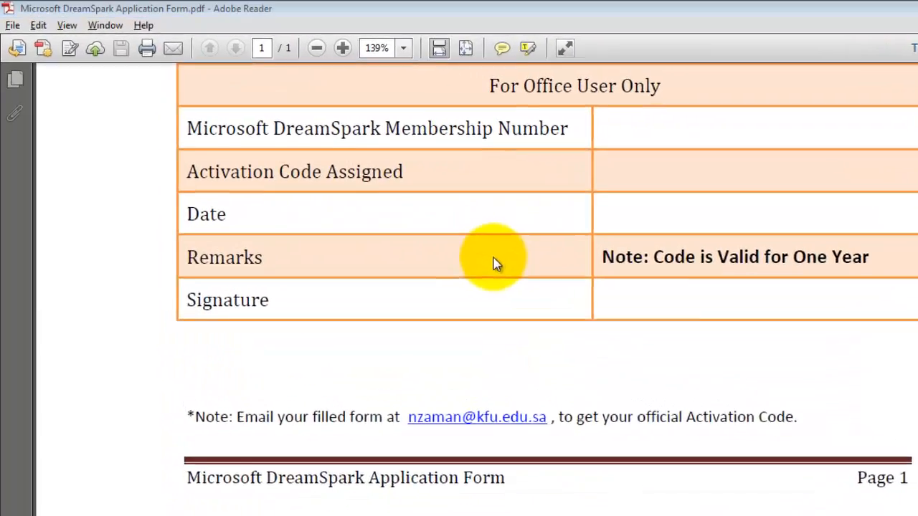
Switch to the browser and open the DreamSpark create-account page at dreamspark.com/account/createaccount.aspx in a new tab
{"action": "key", "text": "alt+Tab"}
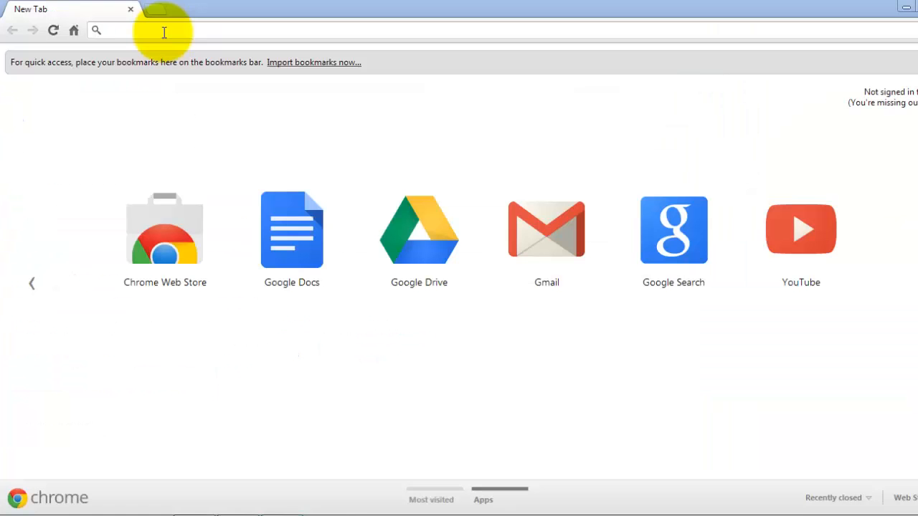
{"action": "left_click", "coordinate": [165, 30]}
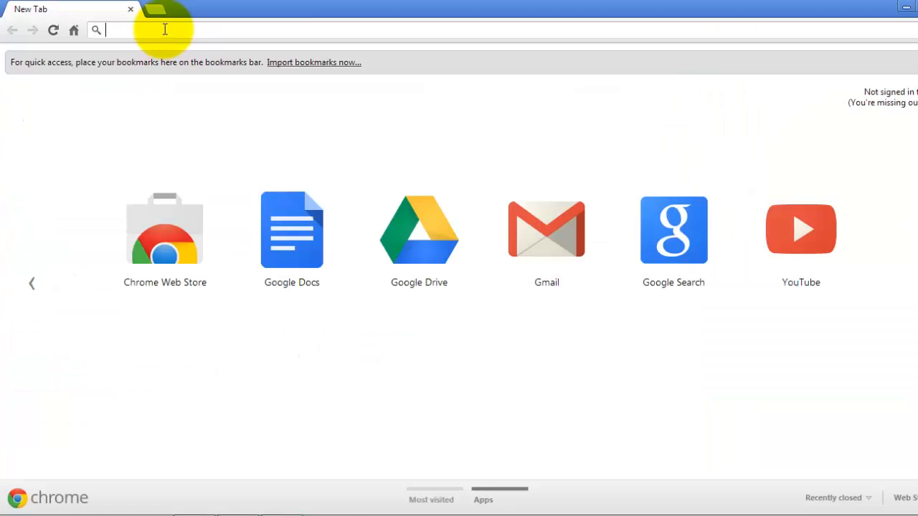
{"action": "type", "text": "dre"}
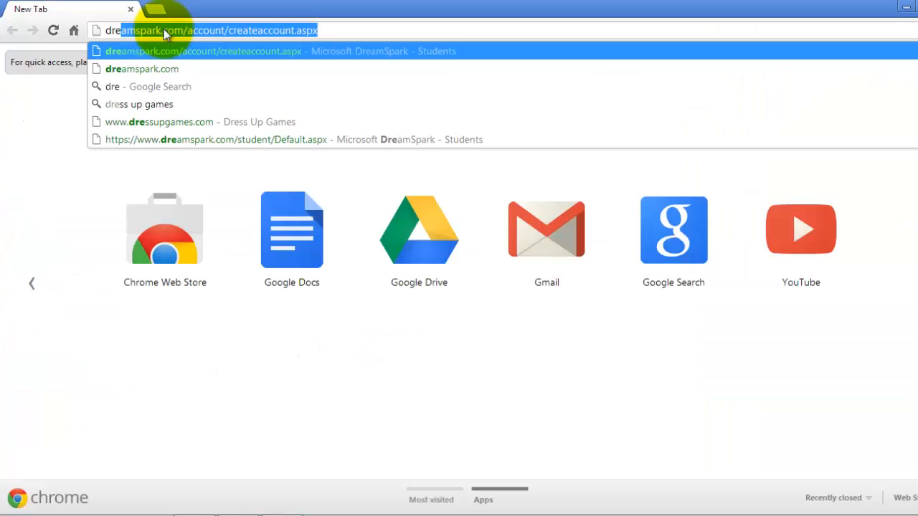
{"action": "key", "text": "Return"}
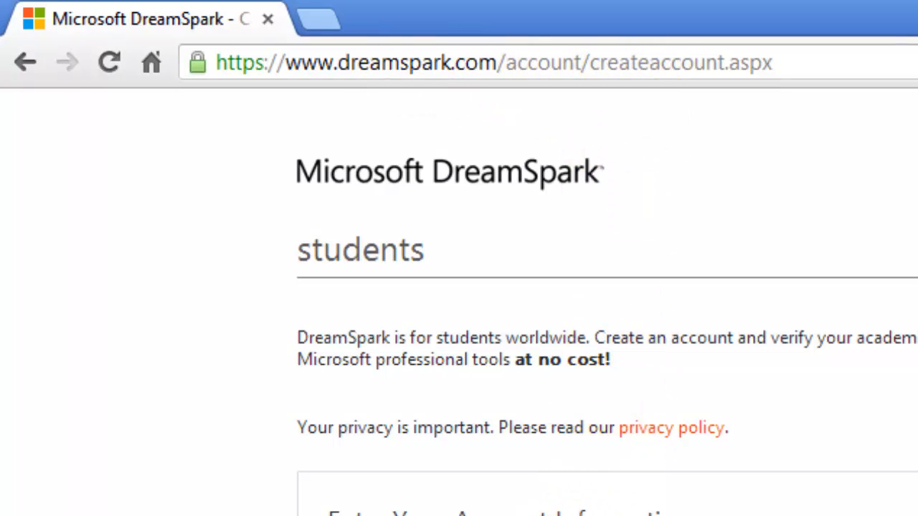
Enter the student's university e-mail address in the account information form
{"action": "left_click", "coordinate": [557, 500]}
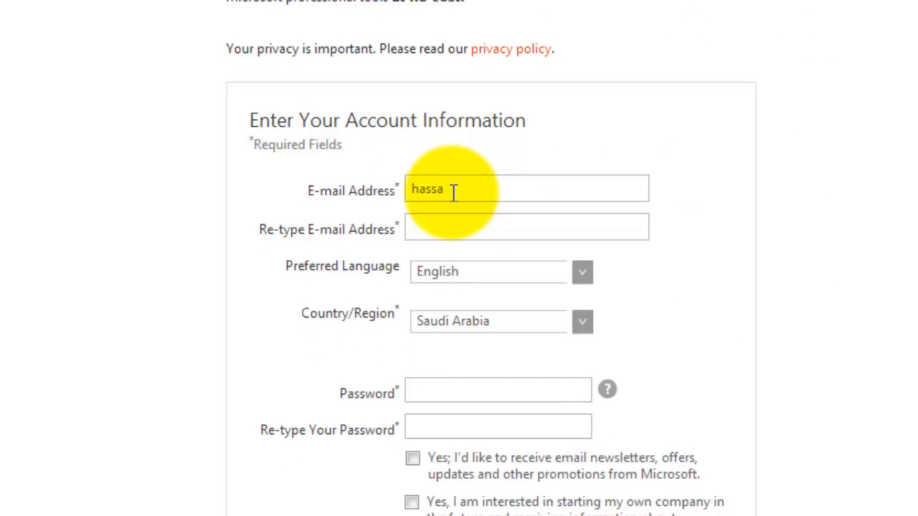
{"action": "key", "text": "Tab"}
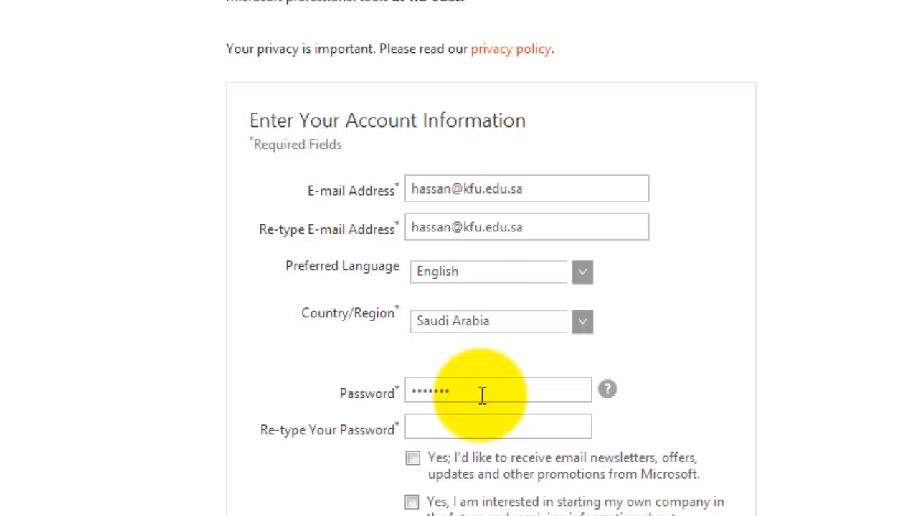
Re-enter the account password, continue to verification, and choose the I have a Verification Code option
{"action": "left_click", "coordinate": [483, 425]}
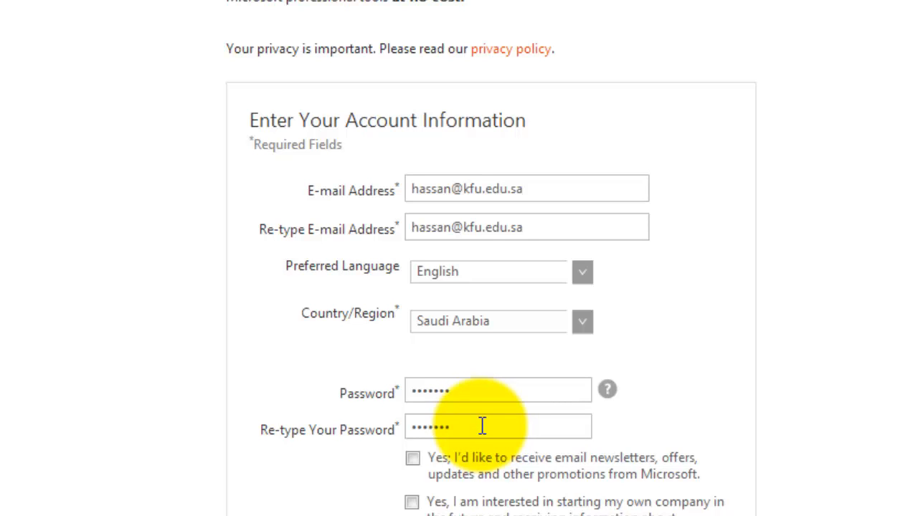
{"action": "scroll", "coordinate": [483, 425], "scroll_direction": "down", "scroll_amount": 3}
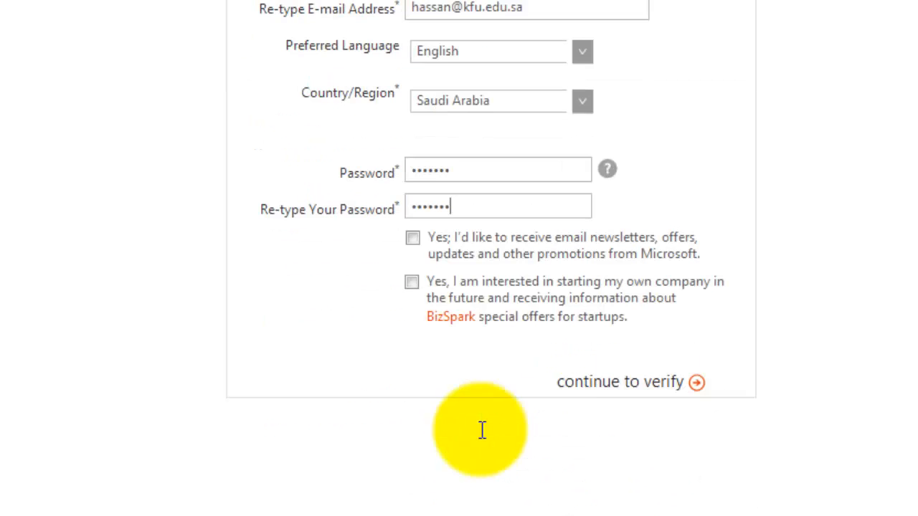
{"action": "left_click", "coordinate": [646, 391]}
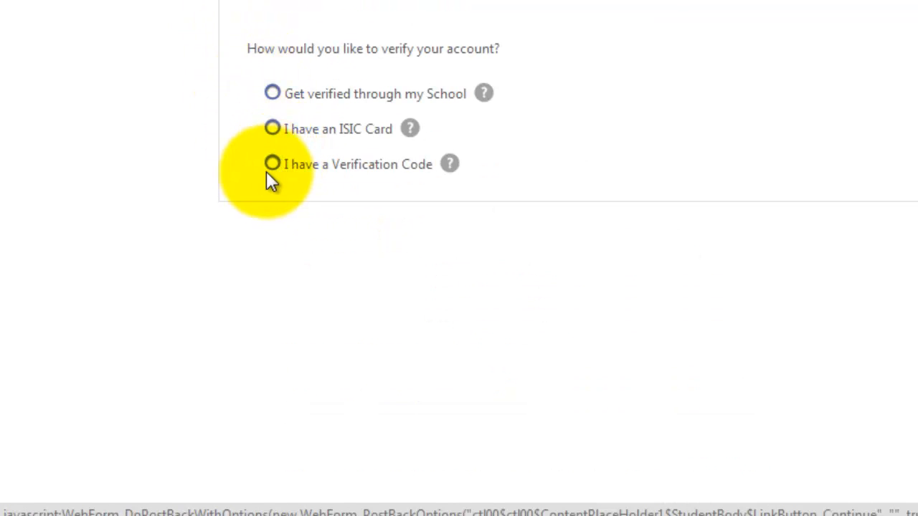
{"action": "left_click", "coordinate": [273, 165]}
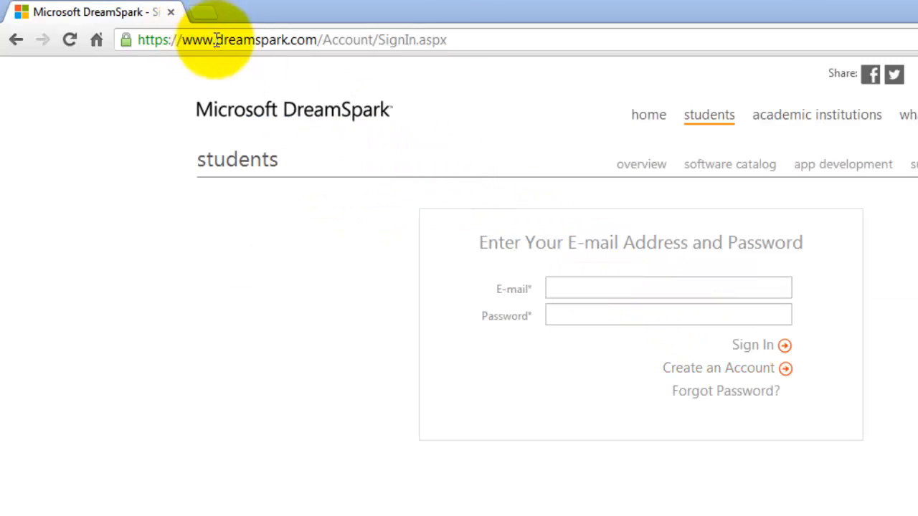
Sign in to DreamSpark with the student's e-mail address and account password
{"action": "left_click", "coordinate": [223, 41]}
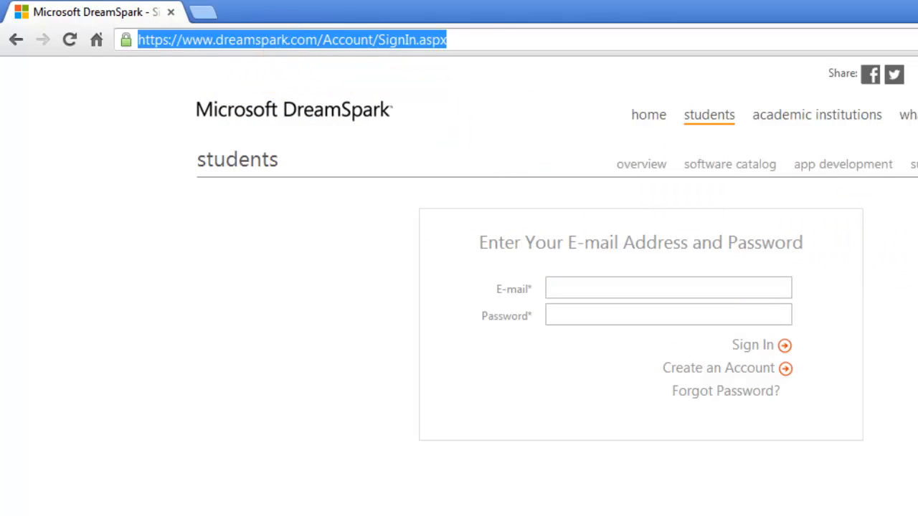
{"action": "left_click", "coordinate": [752, 291]}
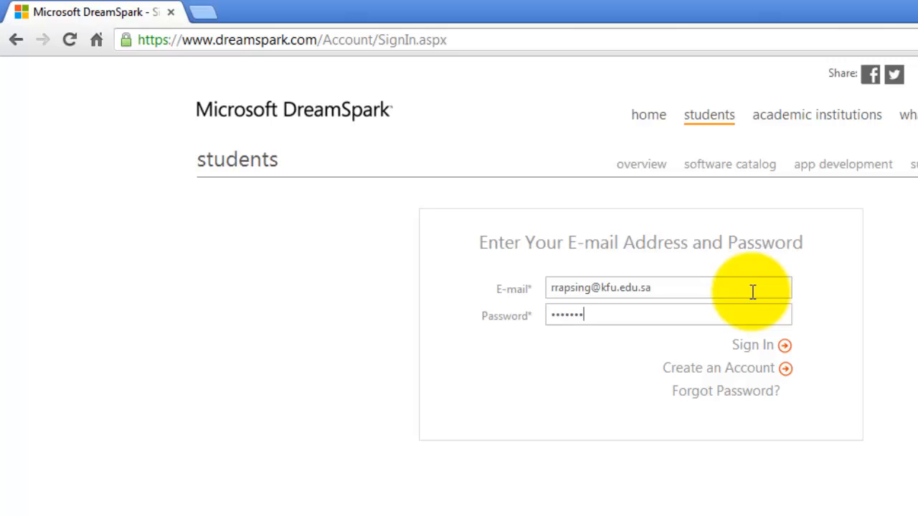
{"action": "left_click", "coordinate": [745, 347]}
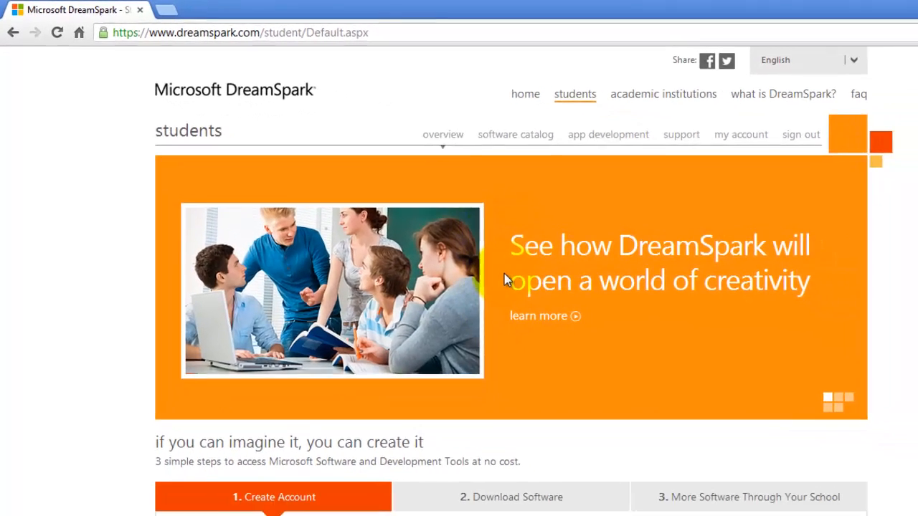
Open the student software catalog from the Download Software section
{"action": "scroll", "coordinate": [502, 273], "scroll_direction": "down", "scroll_amount": 4}
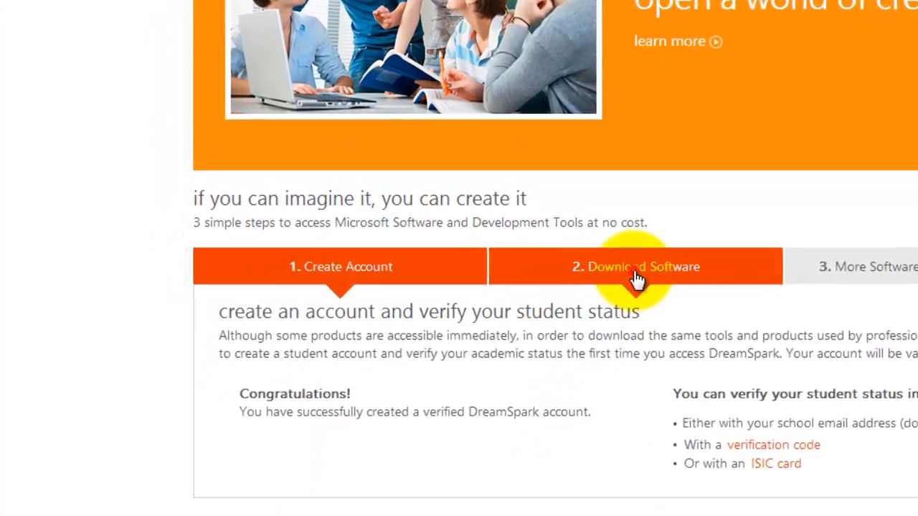
{"action": "left_click", "coordinate": [479, 333]}
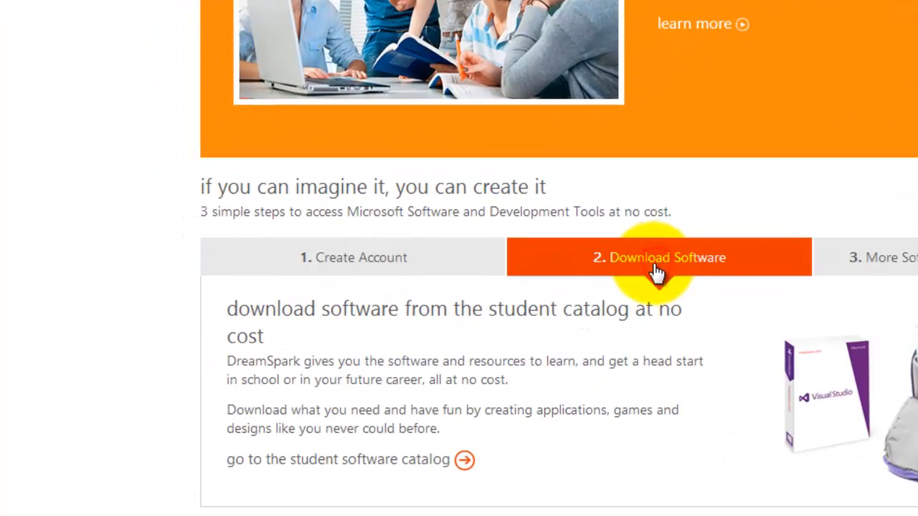
{"action": "left_click", "coordinate": [465, 462]}
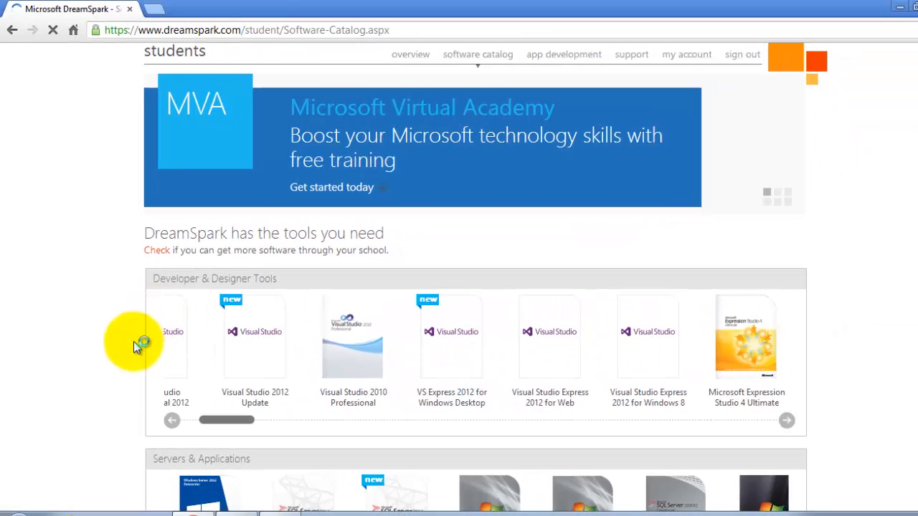
Browse the software catalog's Developer & Designer Tools, Servers & Applications and Training & Certification sections
{"action": "scroll", "coordinate": [141, 384], "scroll_direction": "down", "scroll_amount": 1}
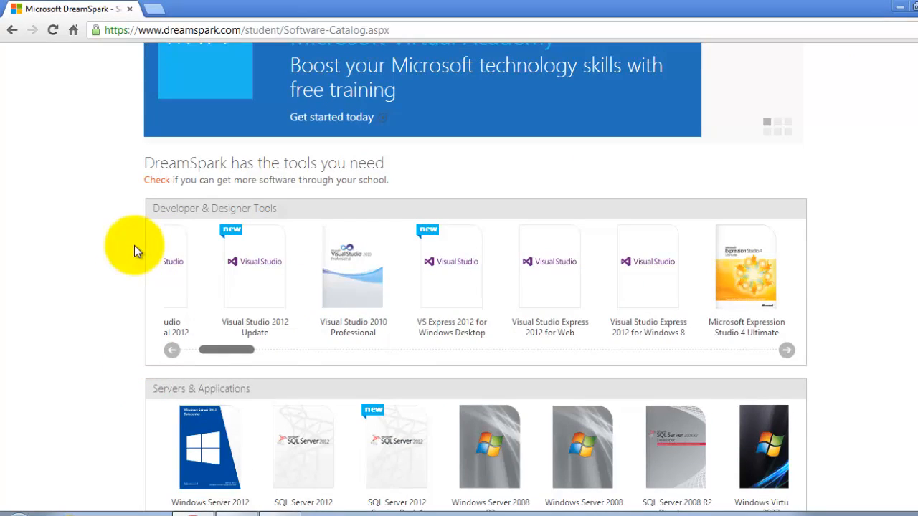
{"action": "scroll", "coordinate": [143, 325], "scroll_direction": "down", "scroll_amount": 2}
{"action": "scroll", "coordinate": [143, 322], "scroll_direction": "down", "scroll_amount": 1}
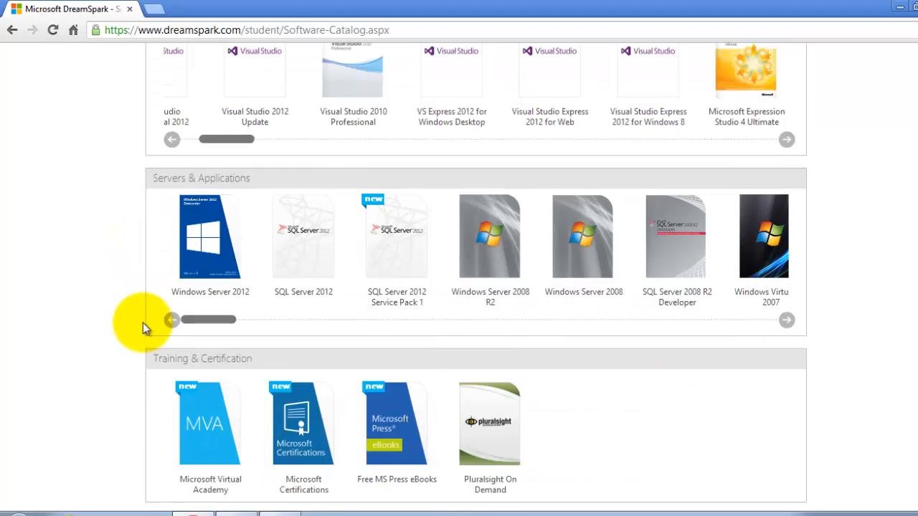
{"action": "scroll", "coordinate": [142, 322], "scroll_direction": "up", "scroll_amount": 2}
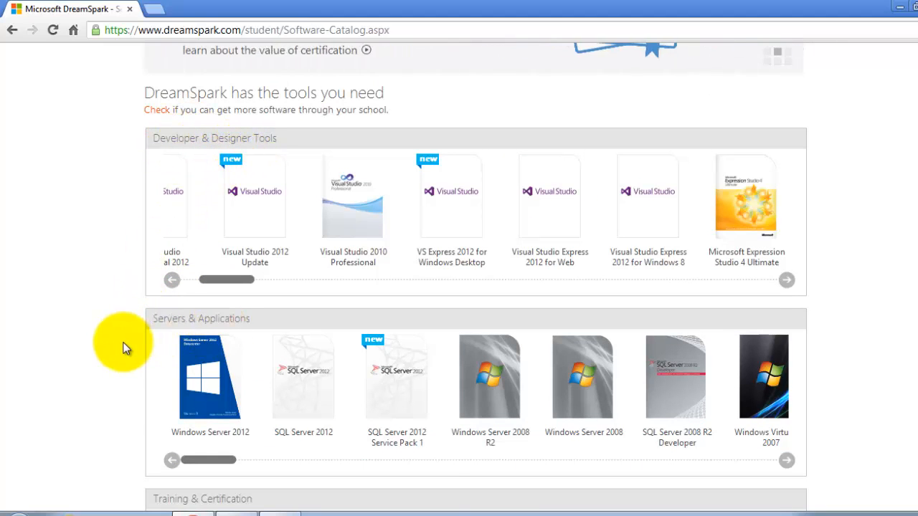
{"action": "scroll", "coordinate": [124, 348], "scroll_direction": "down", "scroll_amount": 3}
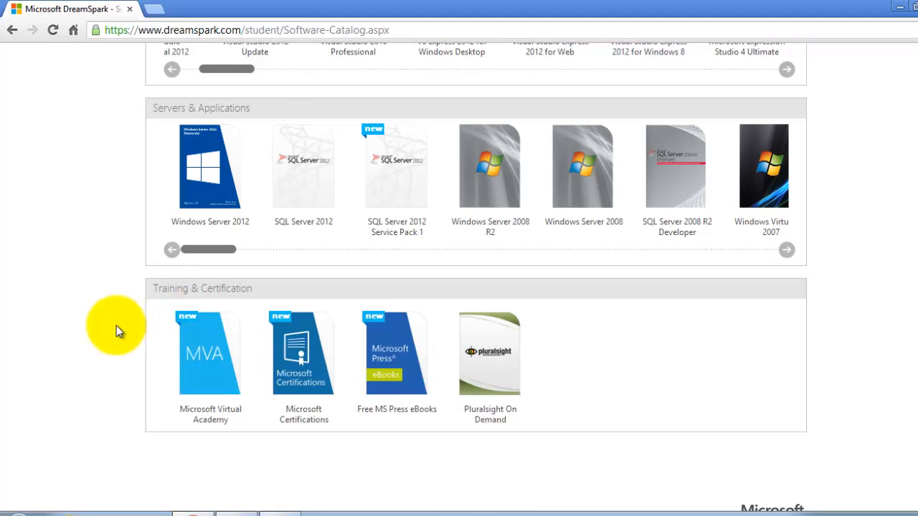
{"action": "scroll", "coordinate": [116, 325], "scroll_direction": "up", "scroll_amount": 4}
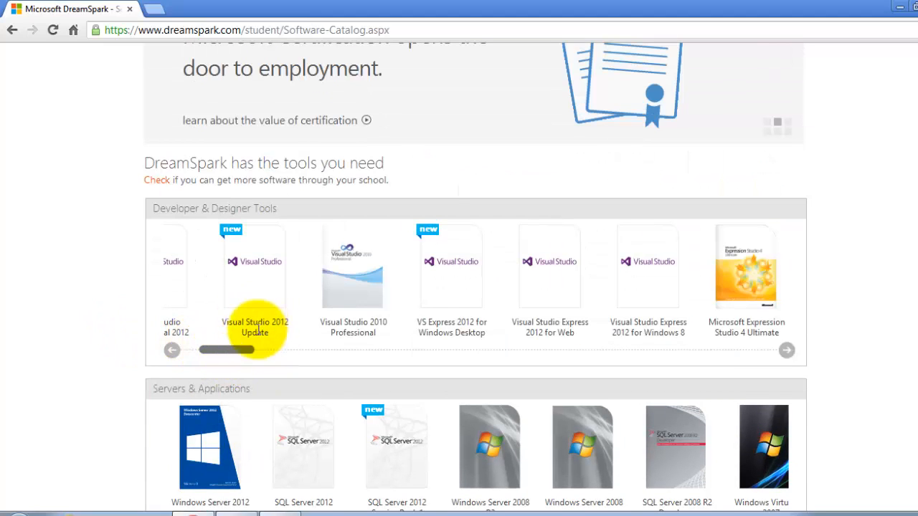
Open Visual Studio Professional 2012 and download its English 32-bit version
{"action": "left_click_drag", "start_coordinate": [239, 349], "coordinate": [205, 349]}
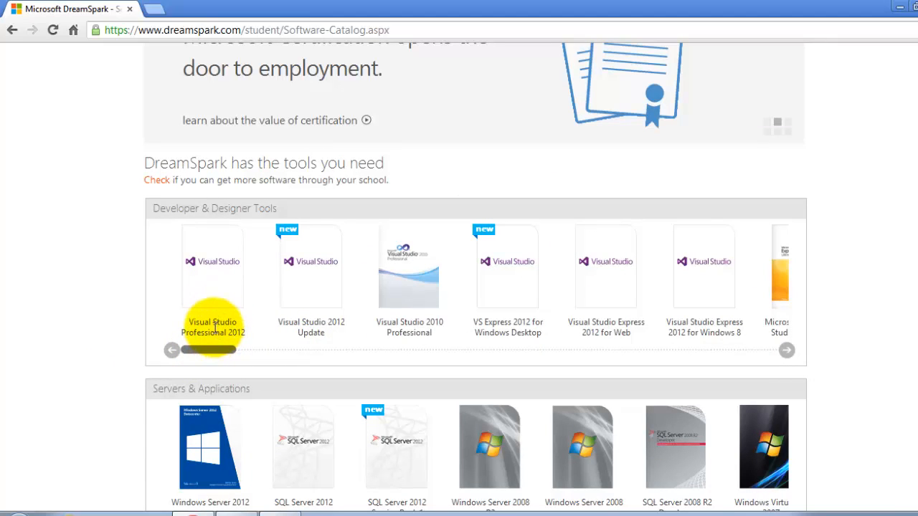
{"action": "left_click", "coordinate": [217, 303]}
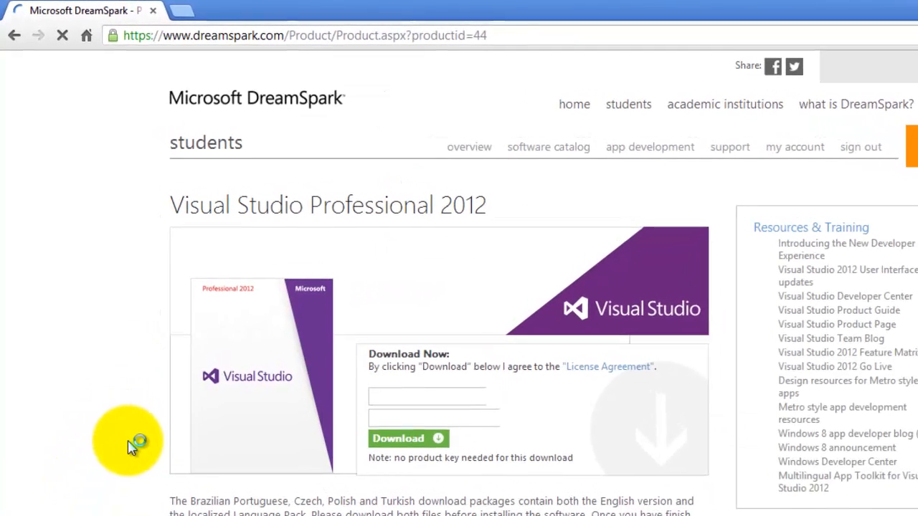
{"action": "scroll", "coordinate": [566, 401], "scroll_direction": "down", "scroll_amount": 1}
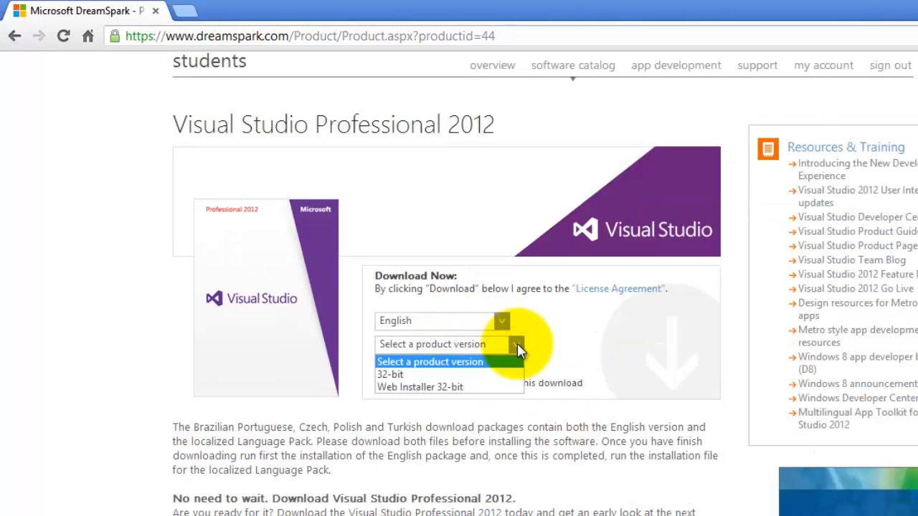
{"action": "left_click", "coordinate": [391, 375]}
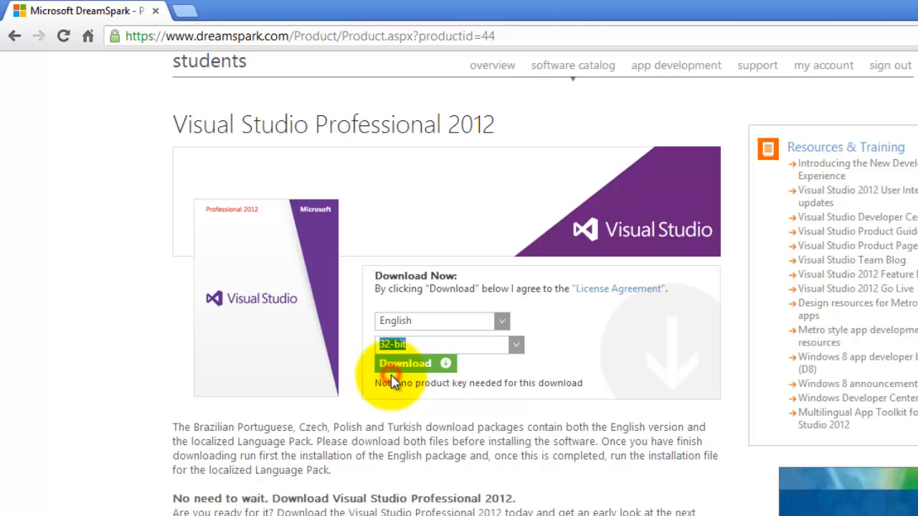
{"action": "left_click", "coordinate": [428, 369]}
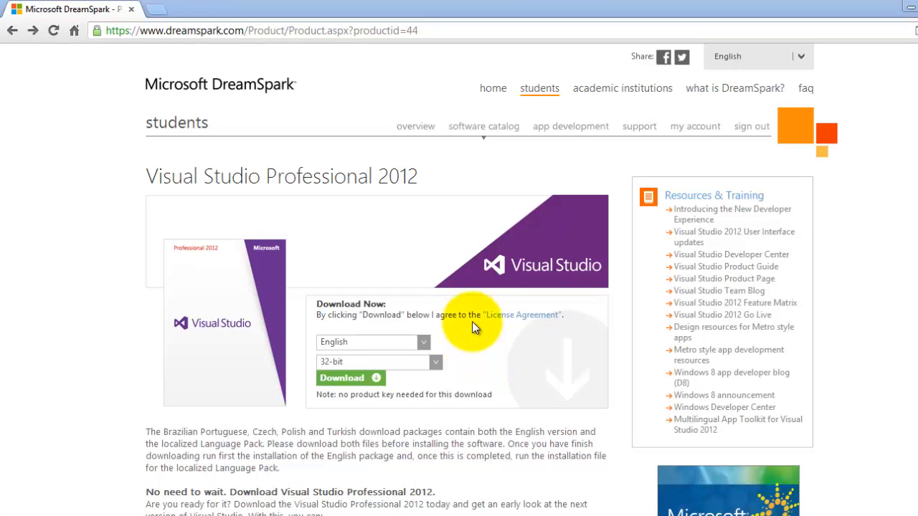
Return to the software catalog, open Visual Studio 2012 Update, and download its Multilingual version
{"action": "left_click", "coordinate": [482, 132]}
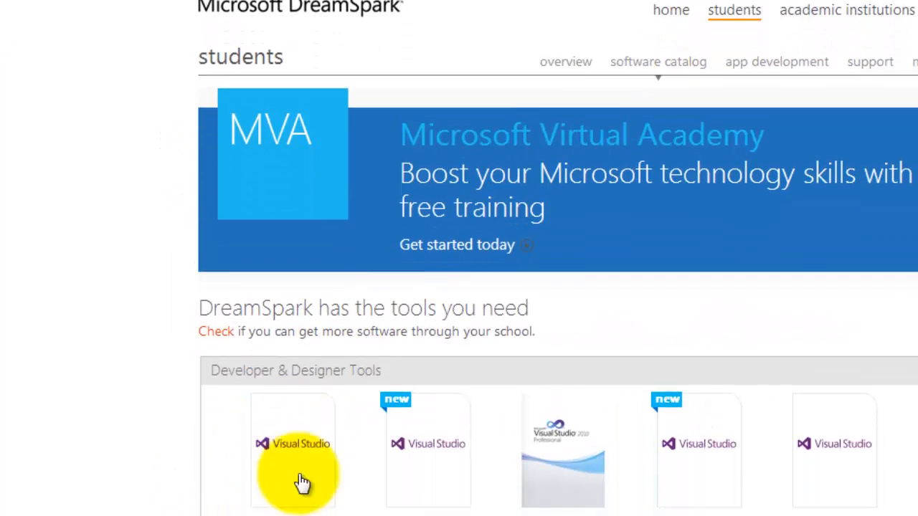
{"action": "scroll", "coordinate": [458, 452], "scroll_direction": "down", "scroll_amount": 1}
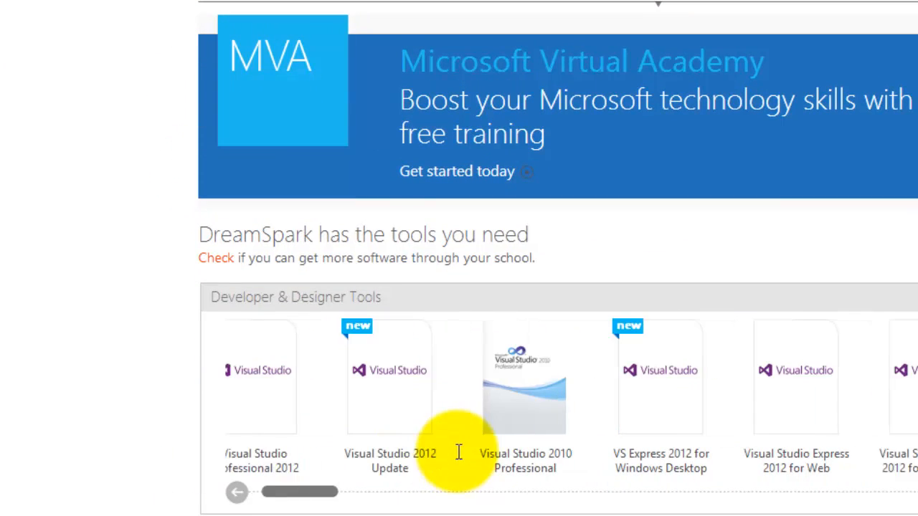
{"action": "left_click", "coordinate": [388, 434]}
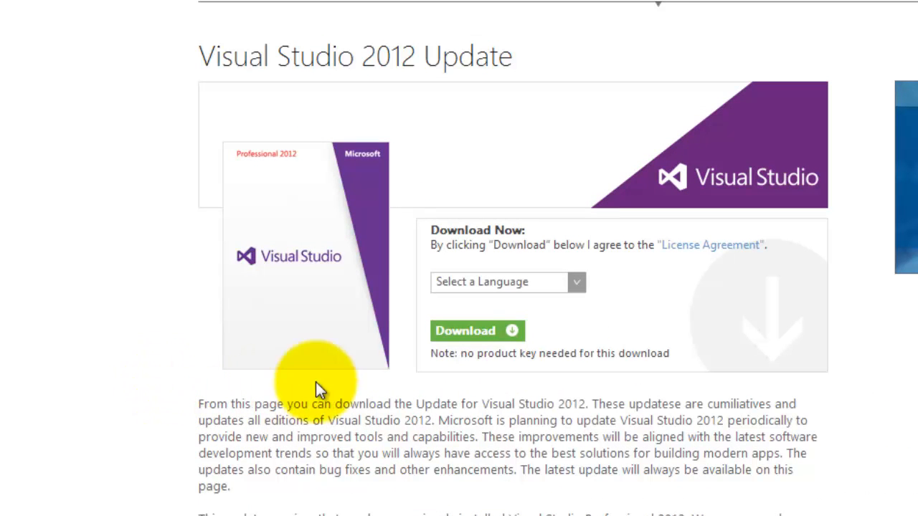
{"action": "left_click", "coordinate": [575, 284]}
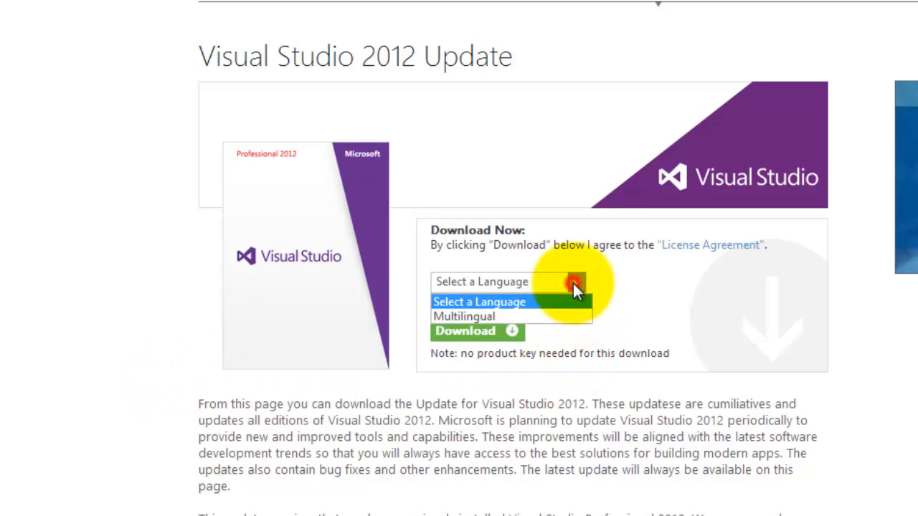
{"action": "left_click", "coordinate": [514, 319]}
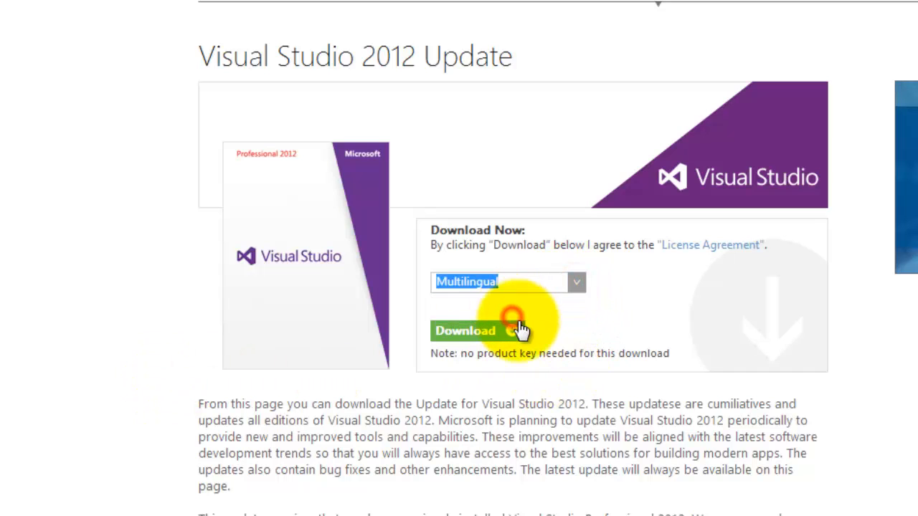
{"action": "left_click", "coordinate": [474, 333]}
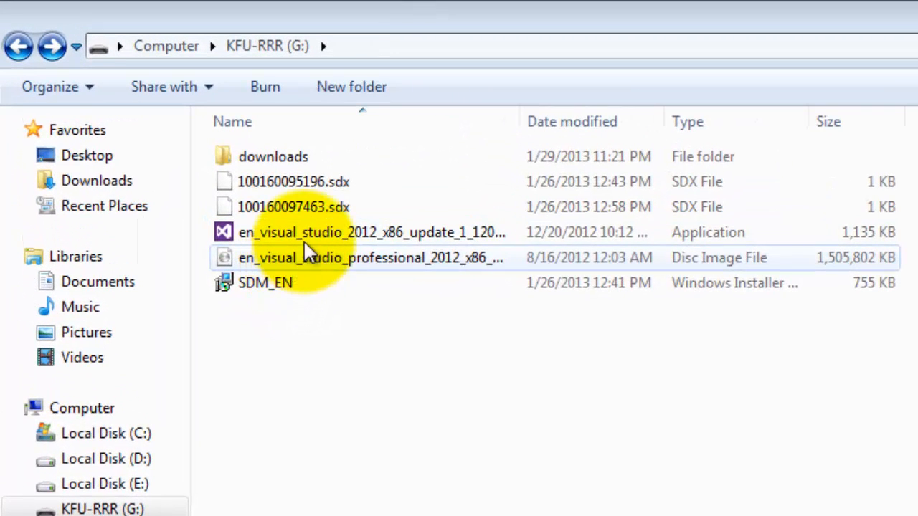
Extract the Visual Studio Professional 2012 disc image to en_visual_studio_professional_2012_x86_dvd_920779 and open that folder
{"action": "right_click", "coordinate": [343, 267]}
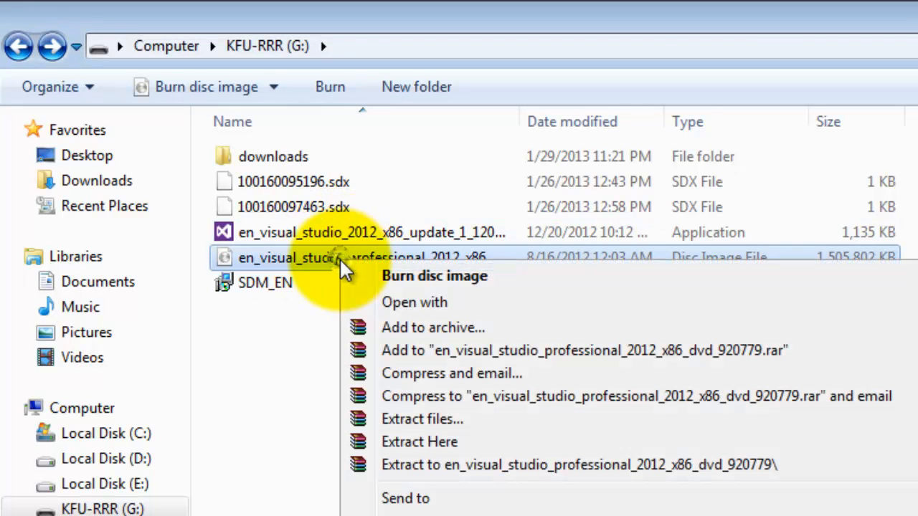
{"action": "left_click", "coordinate": [424, 468]}
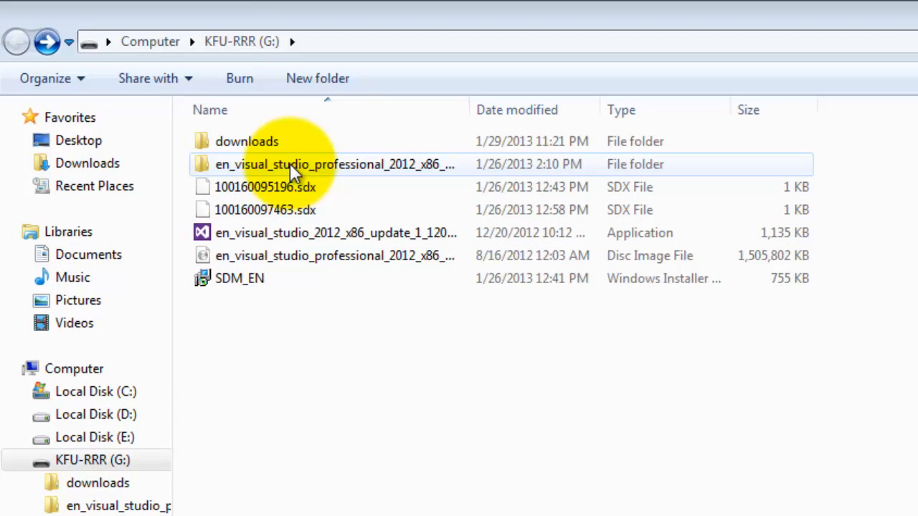
{"action": "double_click", "coordinate": [289, 164]}
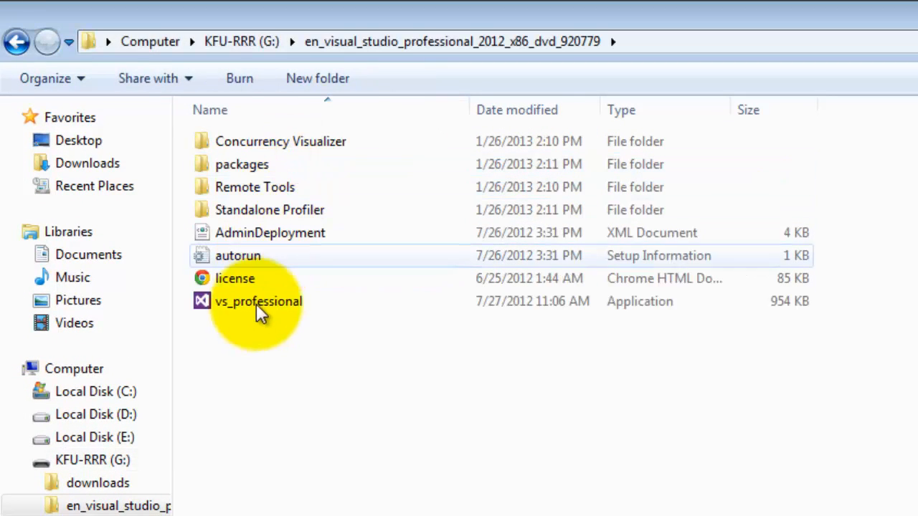
Run the vs_professional setup, agree to the license terms, and install with all optional features selected
{"action": "double_click", "coordinate": [250, 302]}
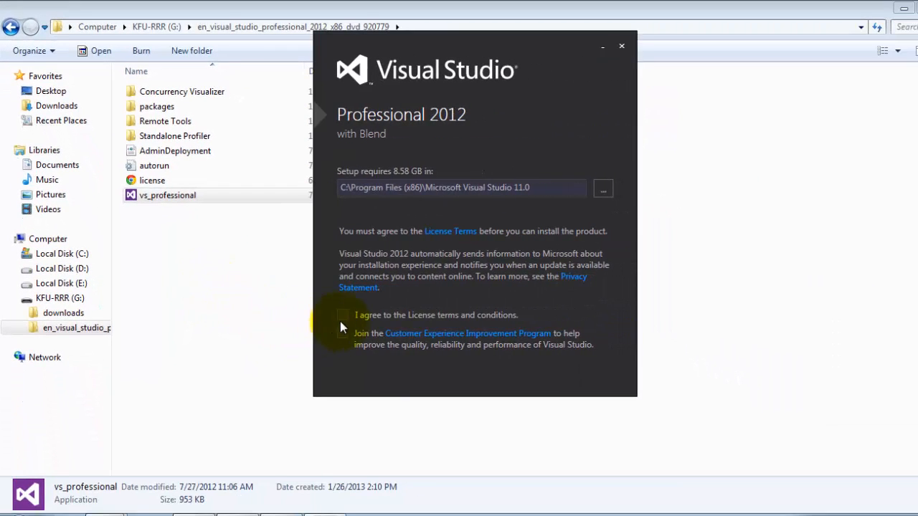
{"action": "left_click", "coordinate": [343, 315]}
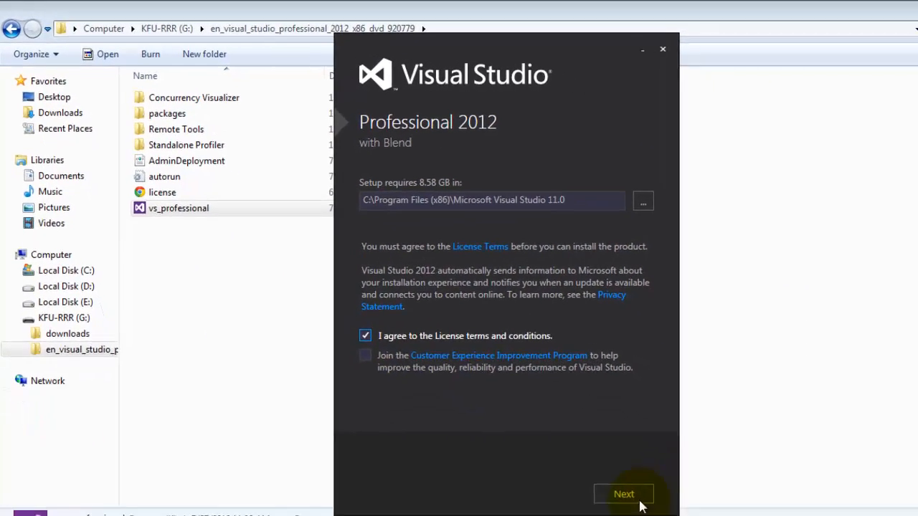
{"action": "left_click", "coordinate": [591, 468]}
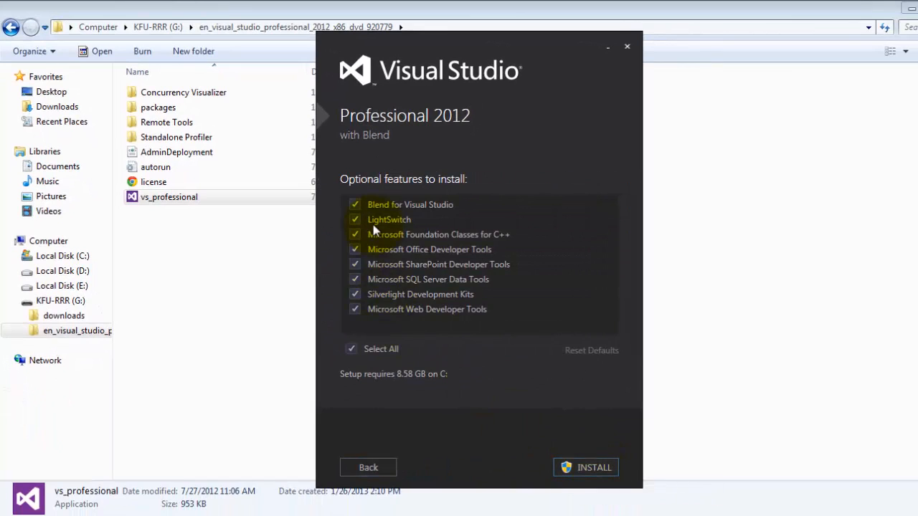
{"action": "left_click", "coordinate": [595, 469]}
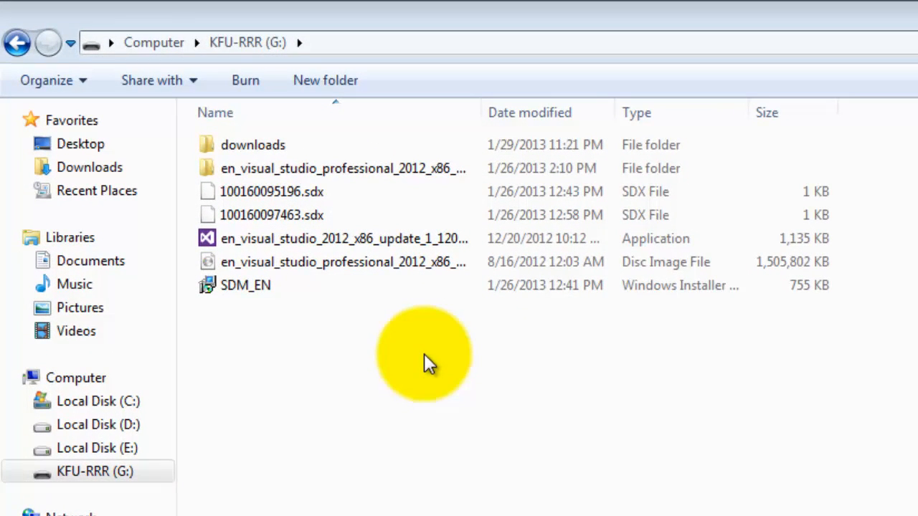
Run the Visual Studio 2012 Update 1 installer, agree to its license terms, and start the installation
{"action": "double_click", "coordinate": [353, 240]}
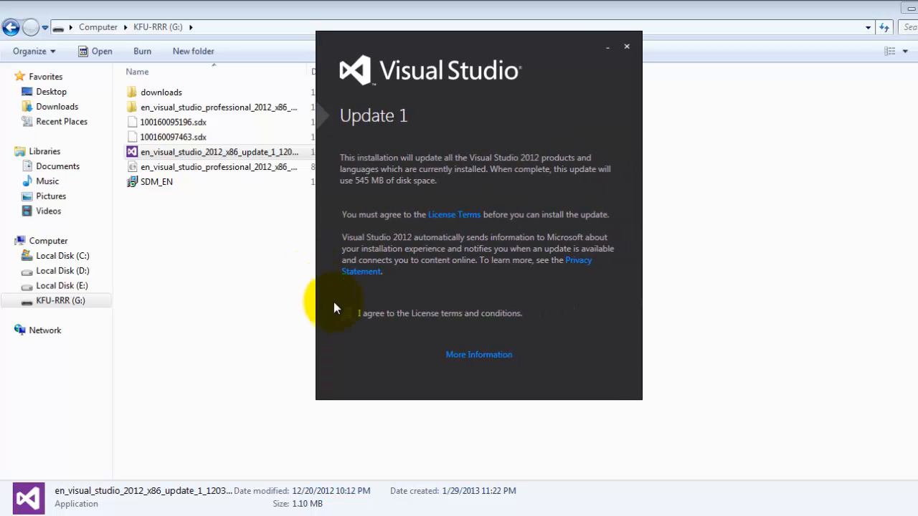
{"action": "left_click", "coordinate": [345, 313]}
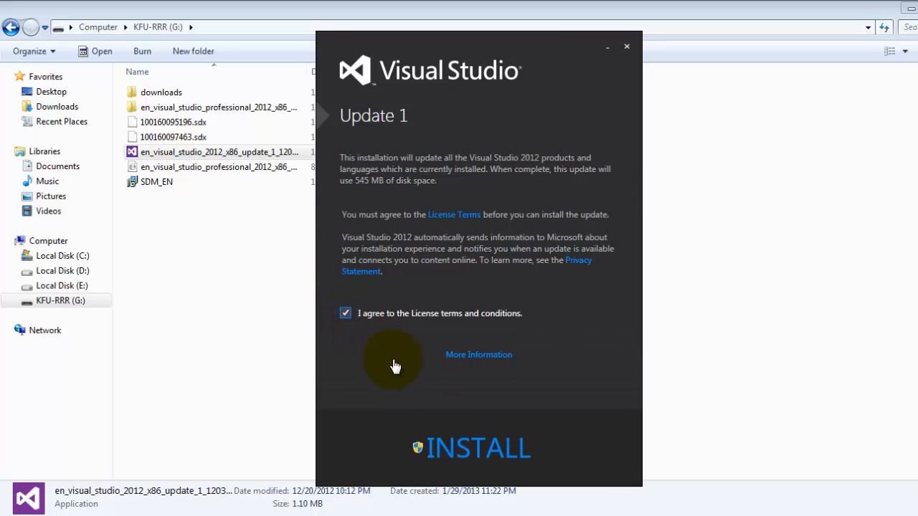
{"action": "left_click", "coordinate": [462, 451]}
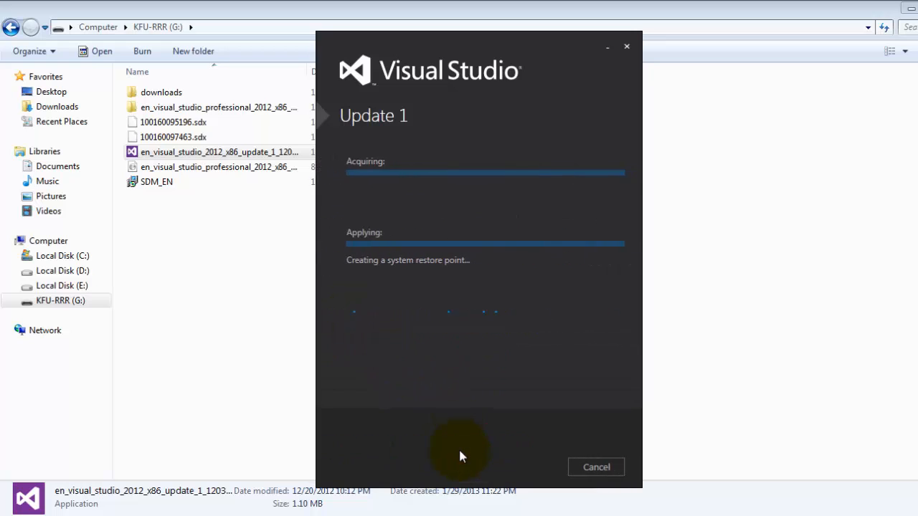